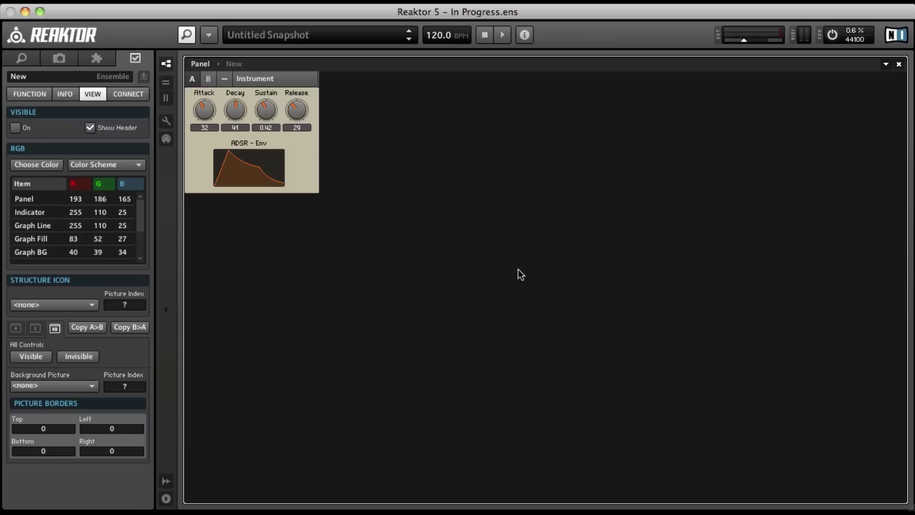
Step: Move between the panel, ensemble and Instrument structure views, finishing inside the Instrument structure
double_click(300, 164)
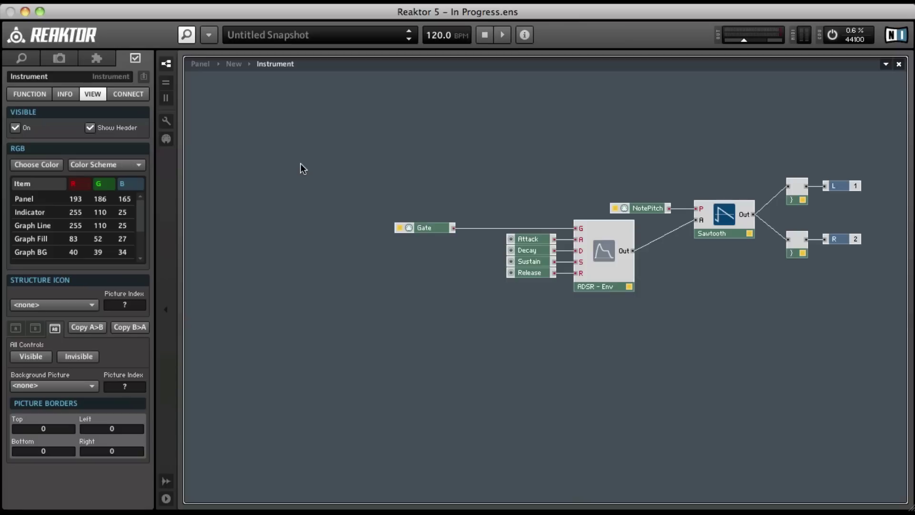
double_click(440, 163)
double_click(353, 193)
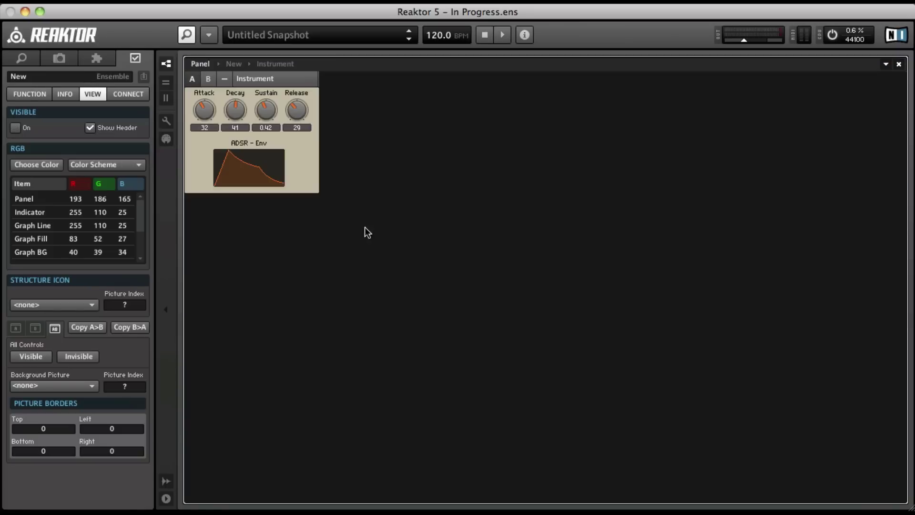
double_click(482, 200)
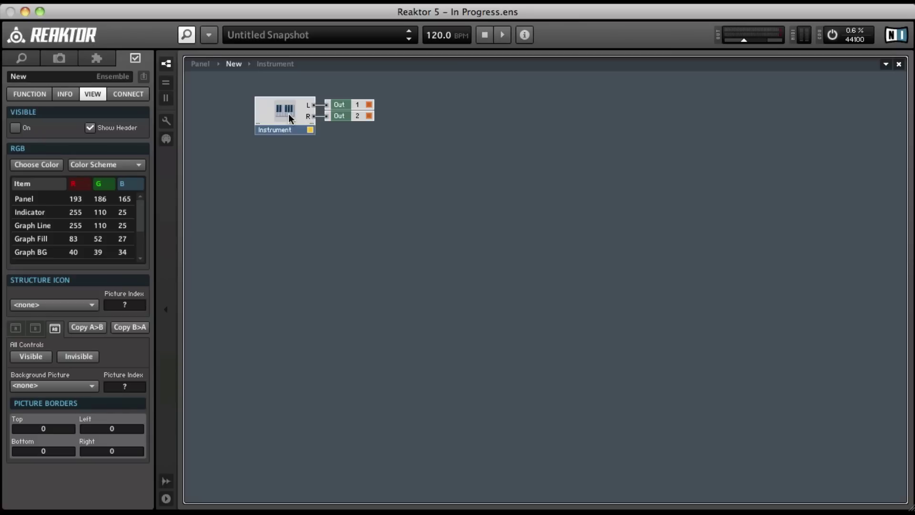
double_click(289, 115)
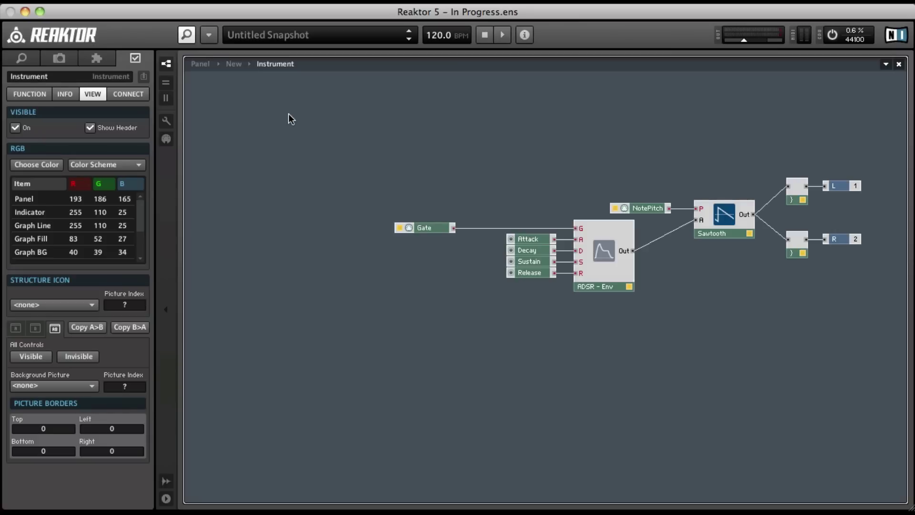
double_click(444, 138)
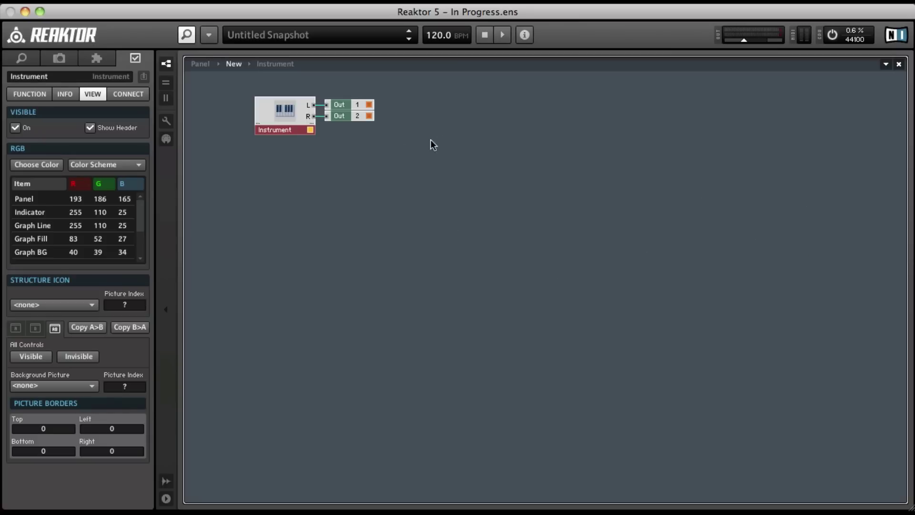
double_click(343, 194)
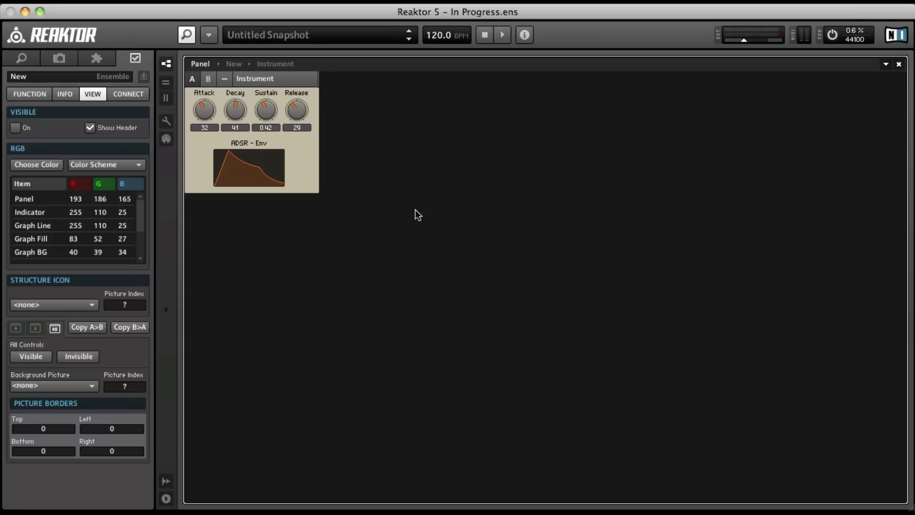
double_click(448, 154)
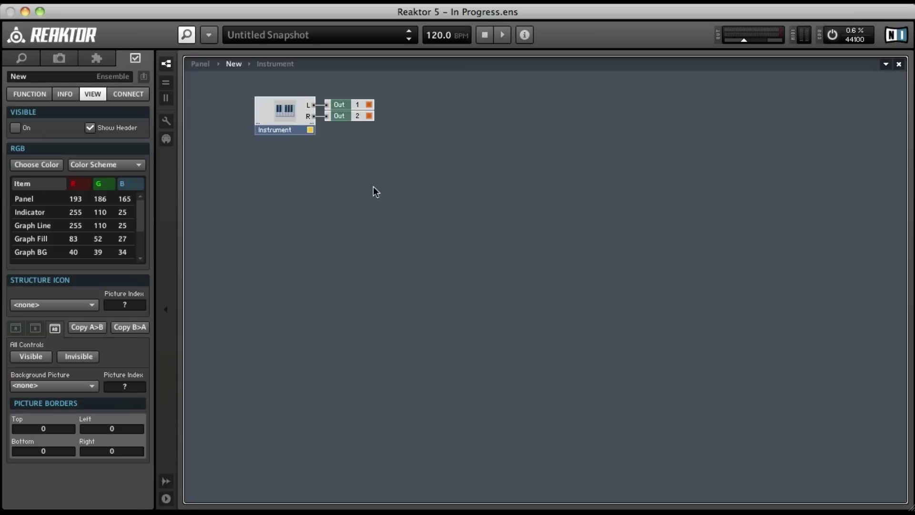
double_click(292, 119)
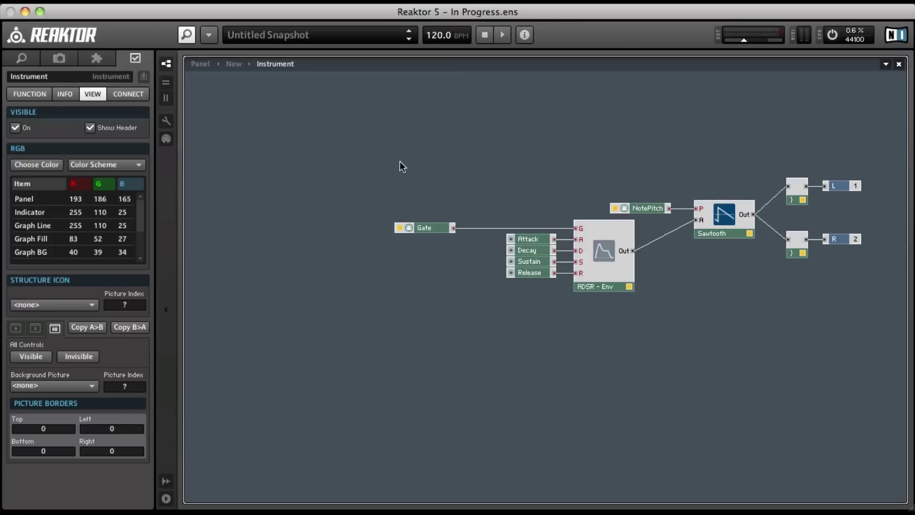
Step: Move Gate, ADSR with its four knobs, NotePitch and Sawtooth up and left as one group
left_click_drag(411, 192, 719, 300)
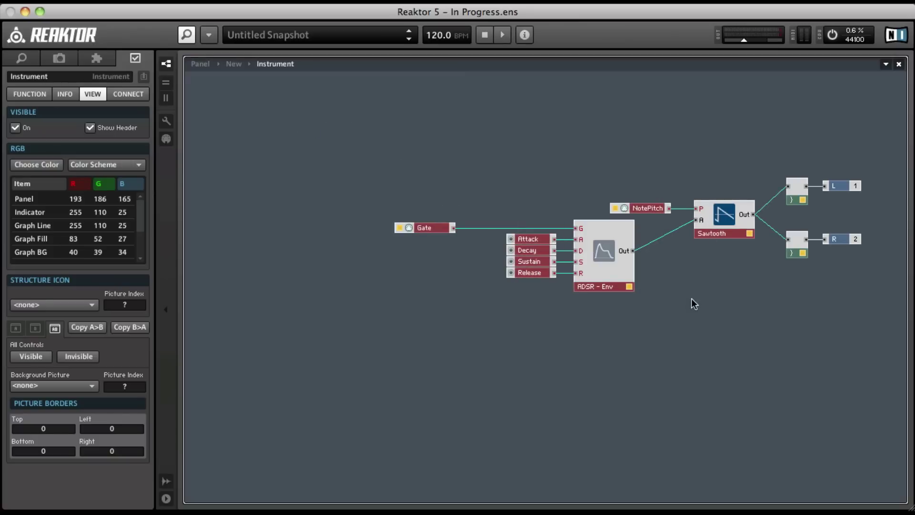
left_click_drag(595, 287, 401, 199)
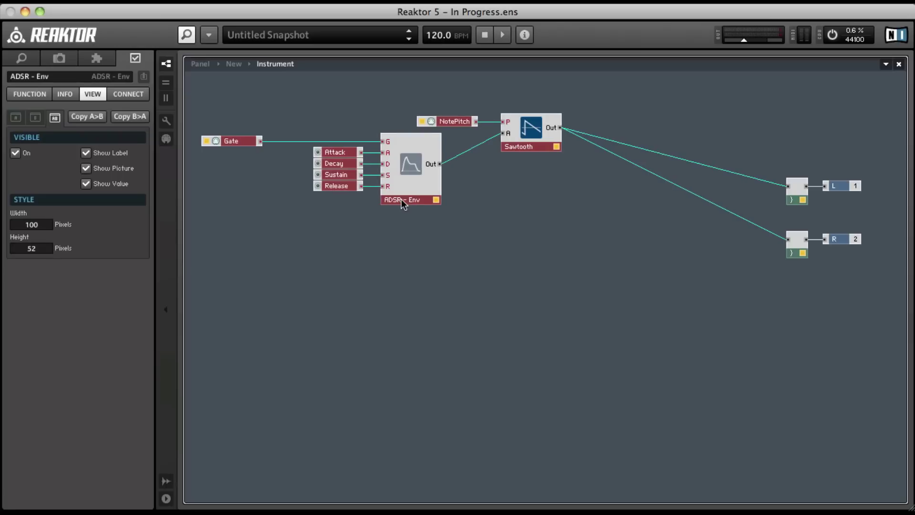
left_click(534, 161)
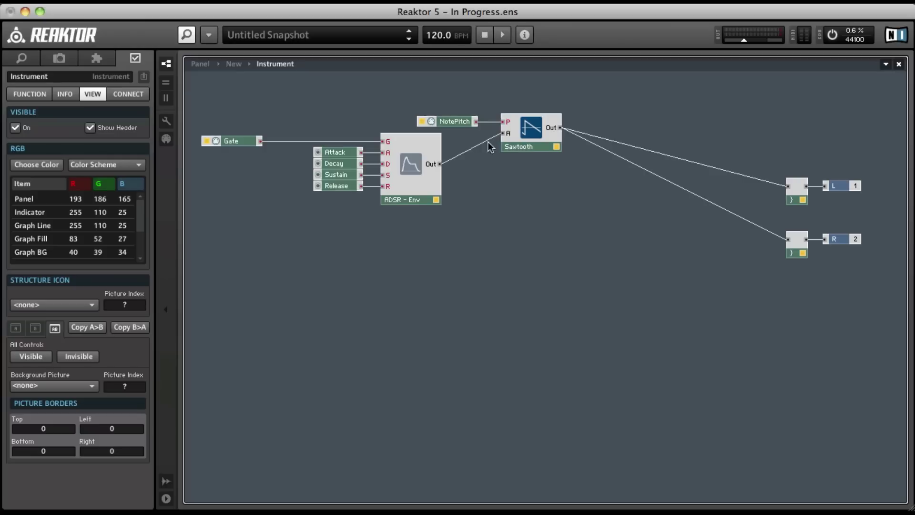
Step: Insert a Multi 2-Pole filter from Built-In Module > Filter, clear of Sawtooth
right_click(462, 84)
mouse_move(495, 92)
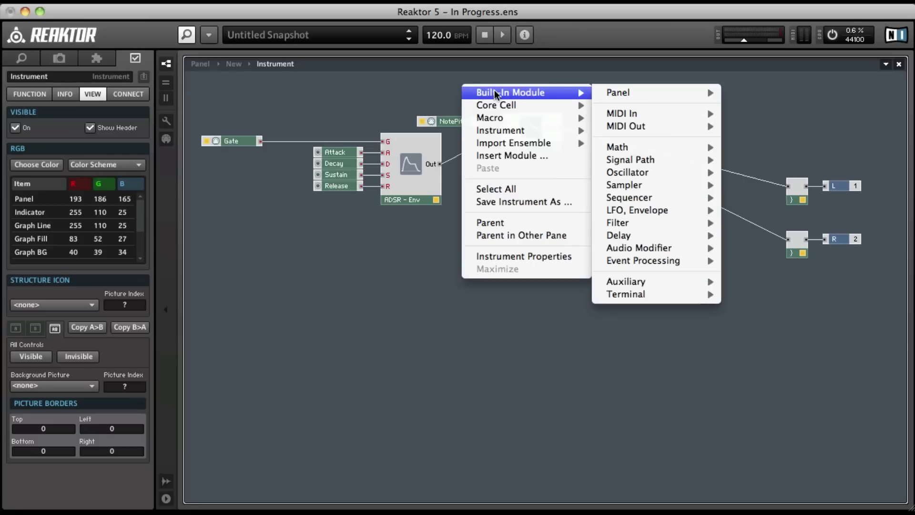
mouse_move(644, 222)
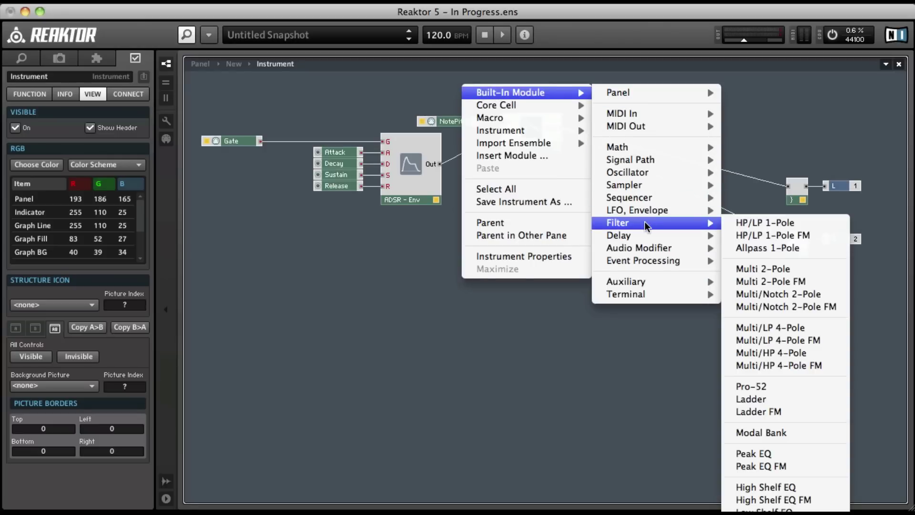
left_click(815, 271)
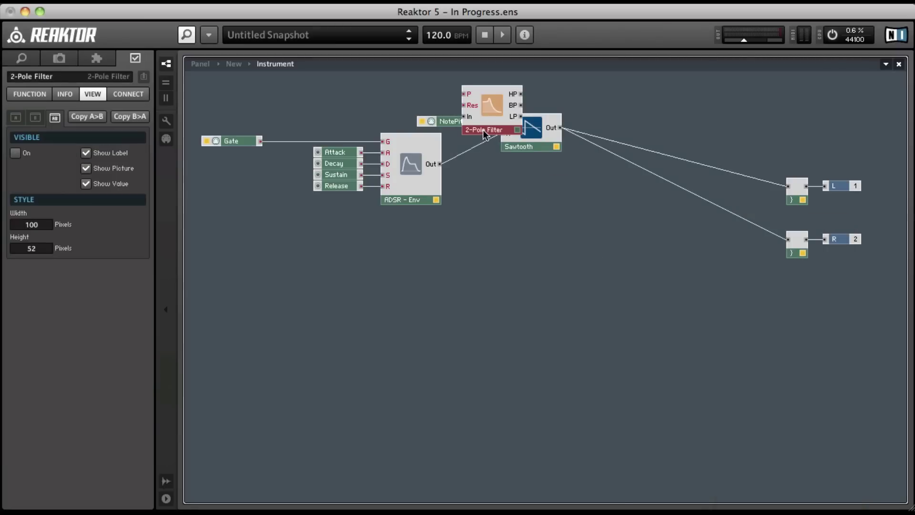
left_click_drag(482, 130, 599, 231)
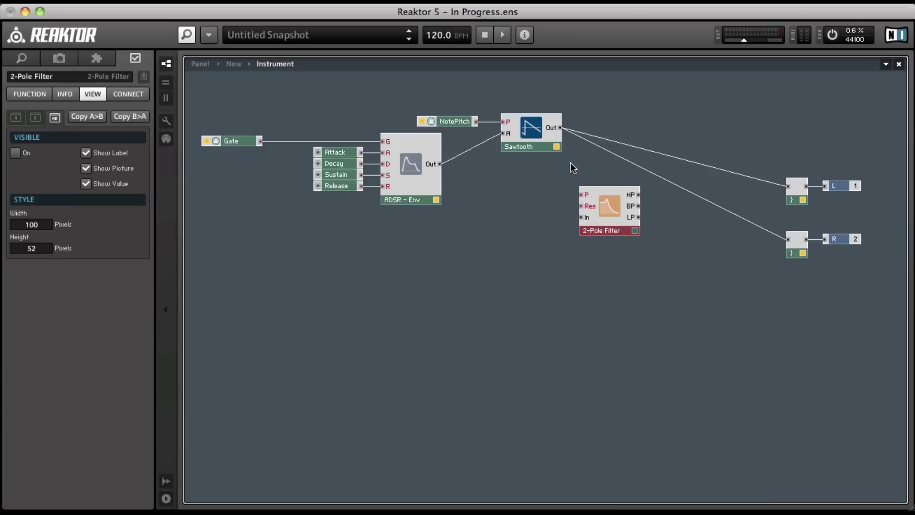
Step: Feed Sawtooth into the filter's In, delete its L and R wires, and place the filter alongside
mouse_move(560, 127)
left_mouse_down()
mouse_move(553, 165)
mouse_move(566, 200)
mouse_move(586, 216)
mouse_move(630, 225)
left_mouse_up()
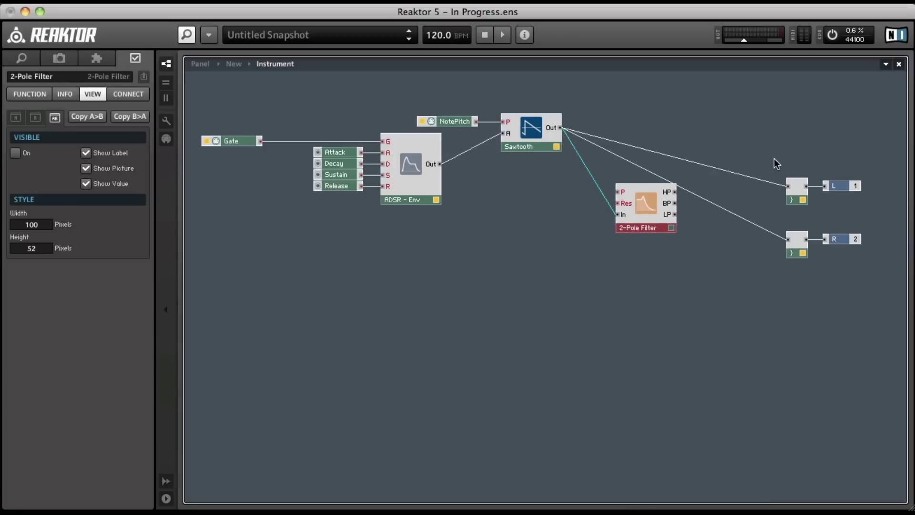
left_click_drag(786, 186, 778, 209)
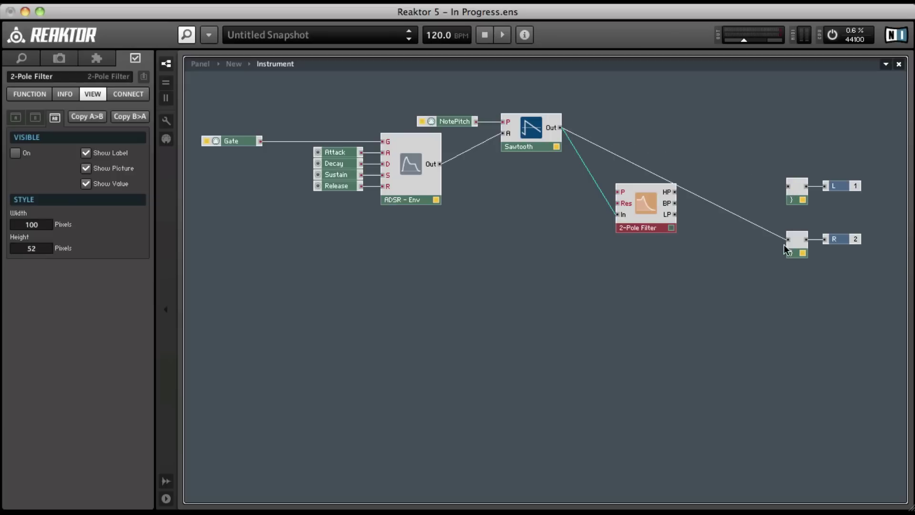
left_click_drag(743, 261, 737, 258)
left_click_drag(658, 219, 676, 136)
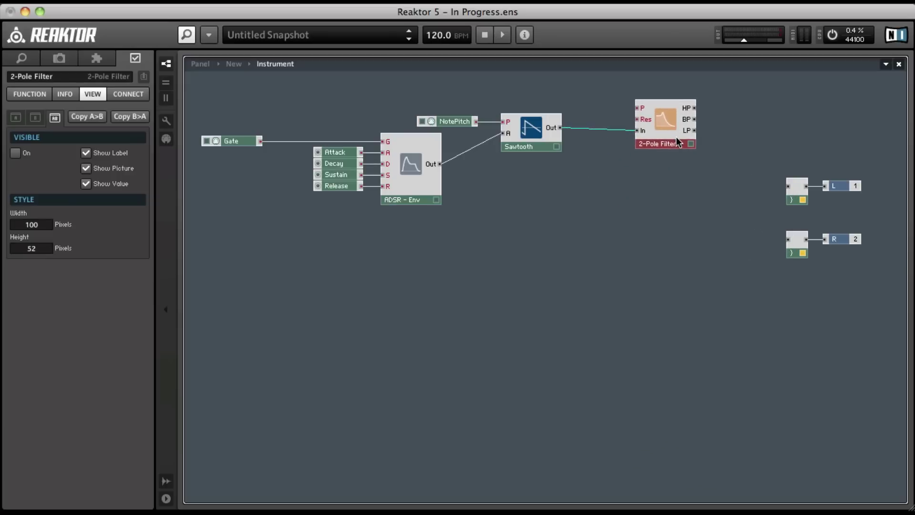
Step: Add P Cutoff and Reson controls to the filter's P and Res inputs via Create Control
right_click(641, 109)
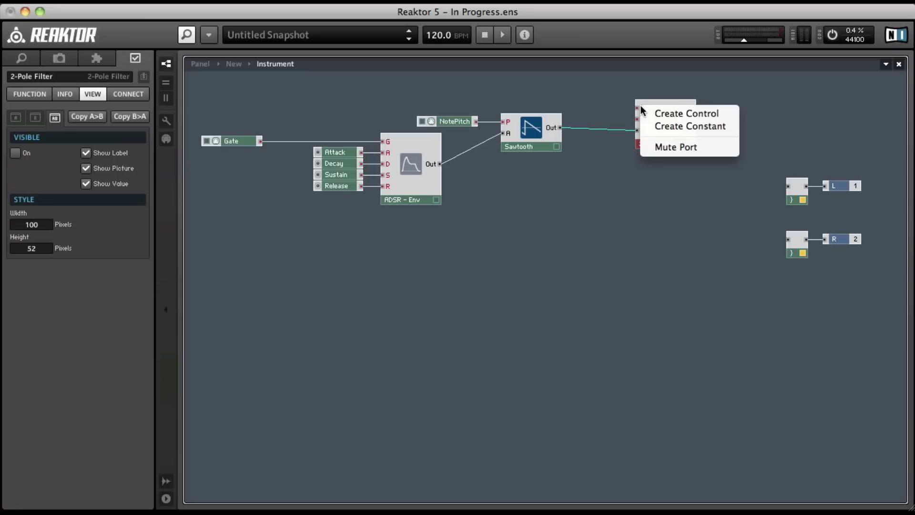
left_click(687, 113)
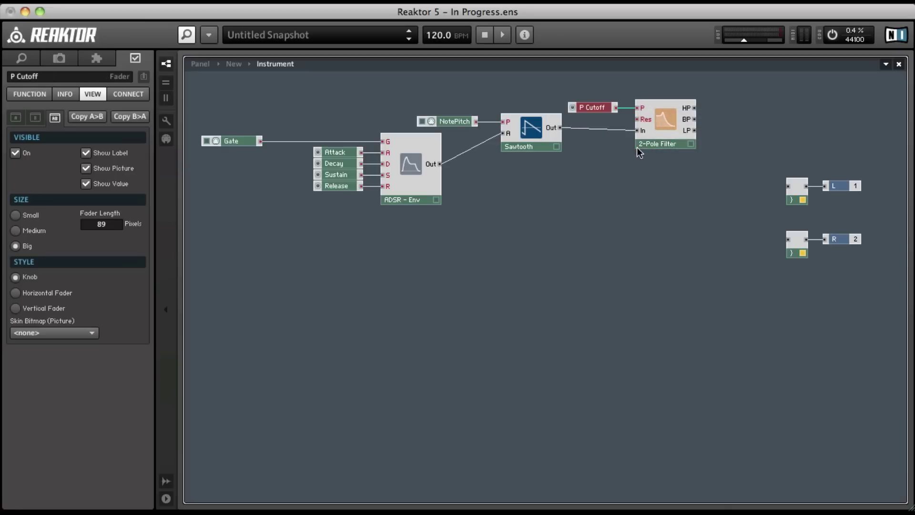
right_click(646, 120)
left_click(685, 128)
left_click(596, 109)
left_click(594, 119)
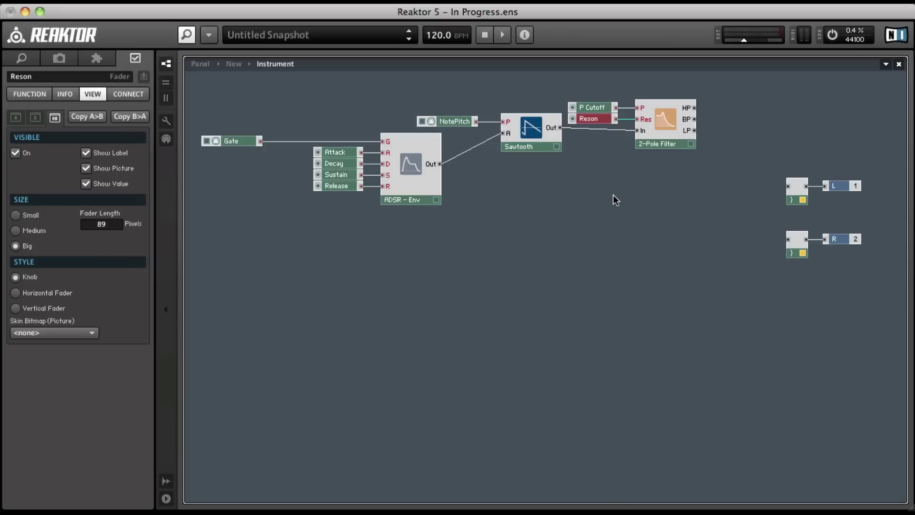
Step: Insert a Switch from Built-In Module > Panel and place it below the 2-Pole Filter
right_click(509, 89)
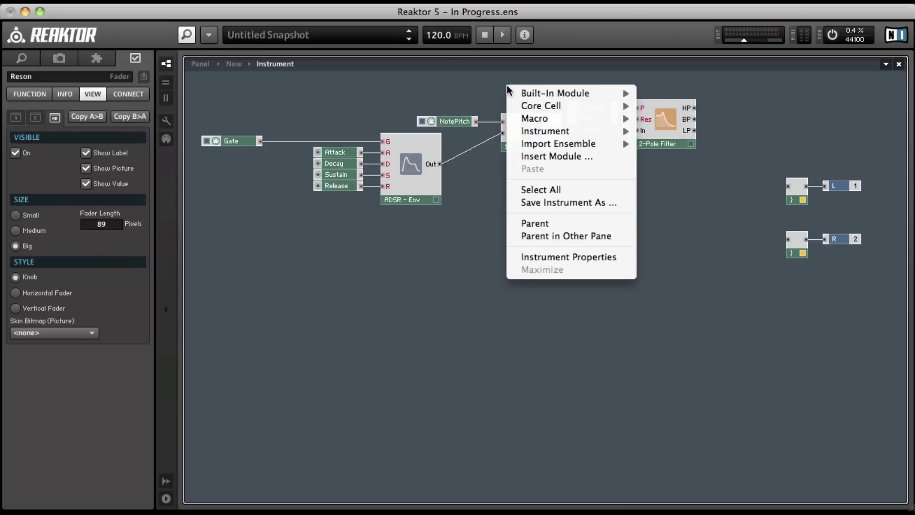
mouse_move(587, 95)
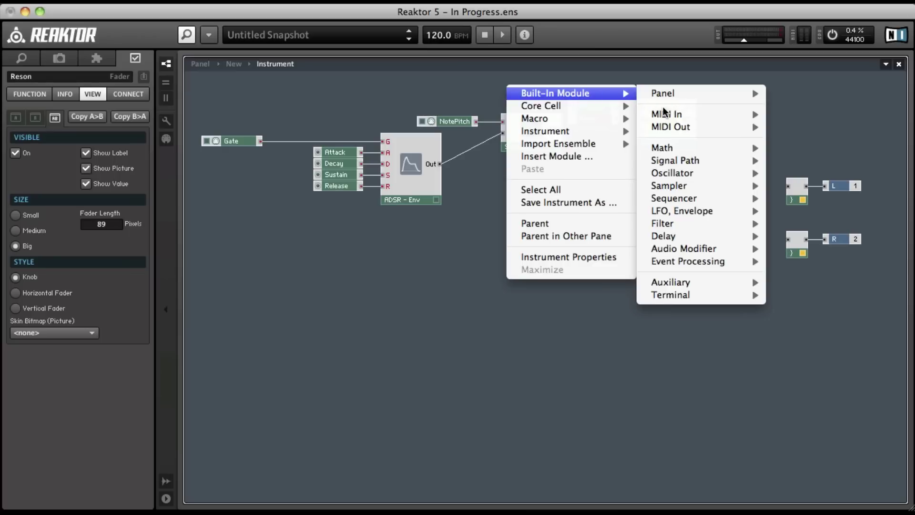
mouse_move(696, 115)
mouse_move(696, 93)
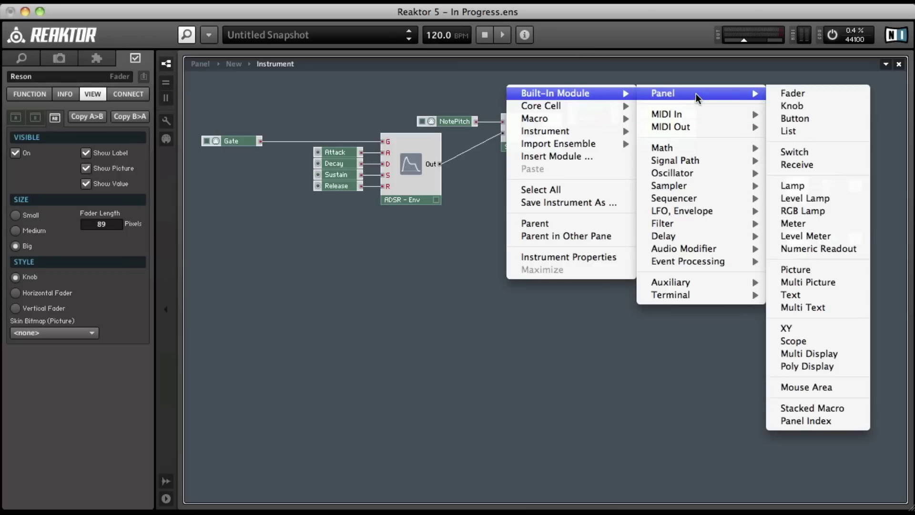
left_click(819, 155)
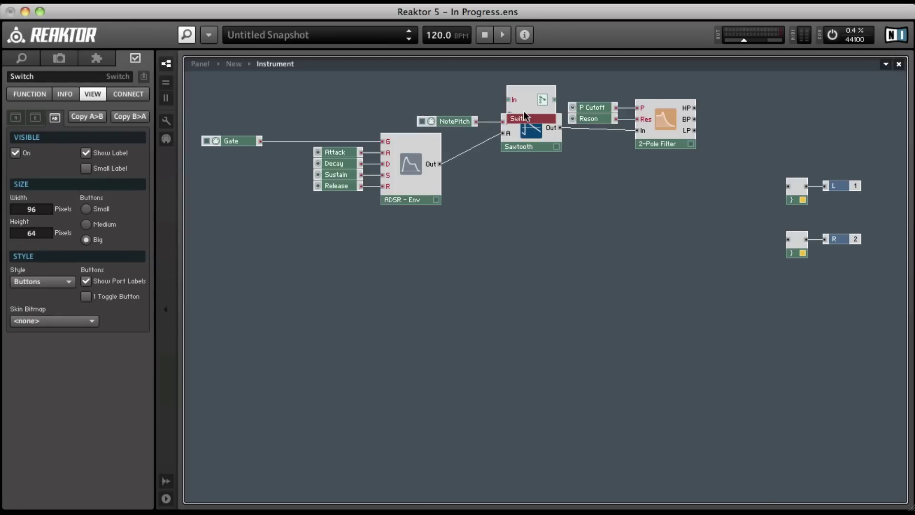
left_click_drag(524, 115, 687, 222)
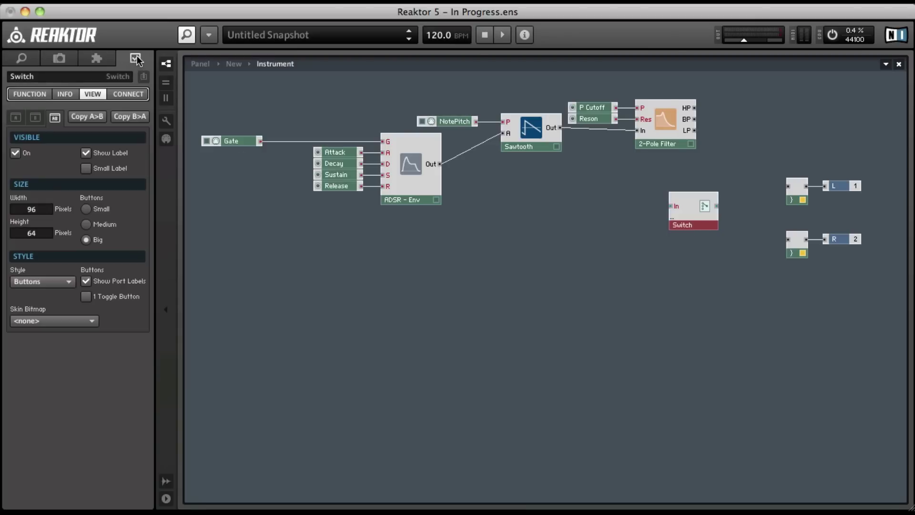
Step: Set the Switch's Min. Num Ports to 3 on the FUNCTION tab
left_click(24, 94)
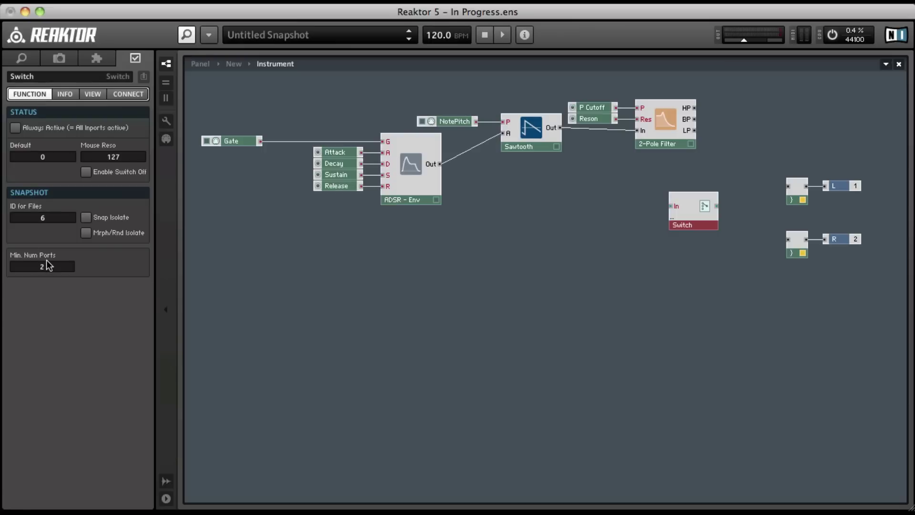
key("Return")
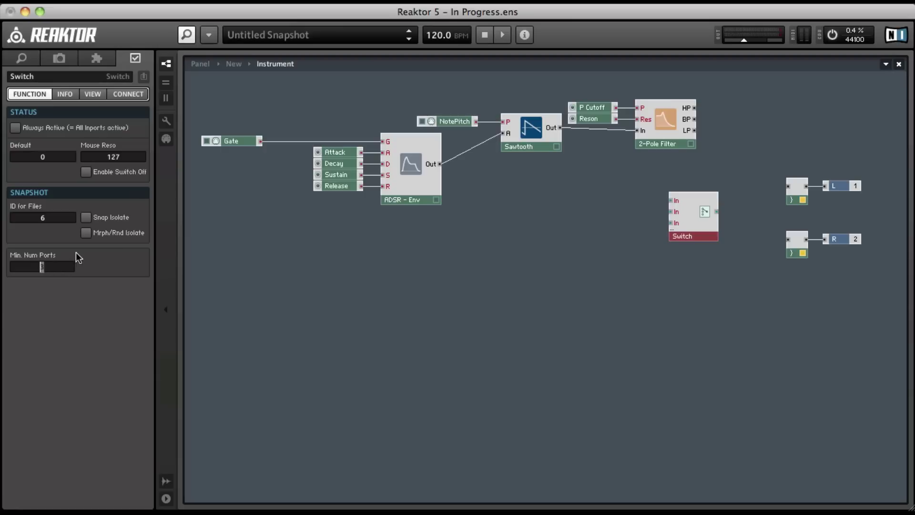
Step: Place the Switch next to the 2-Pole Filter and wire the filter's BP output into it
left_click(572, 354)
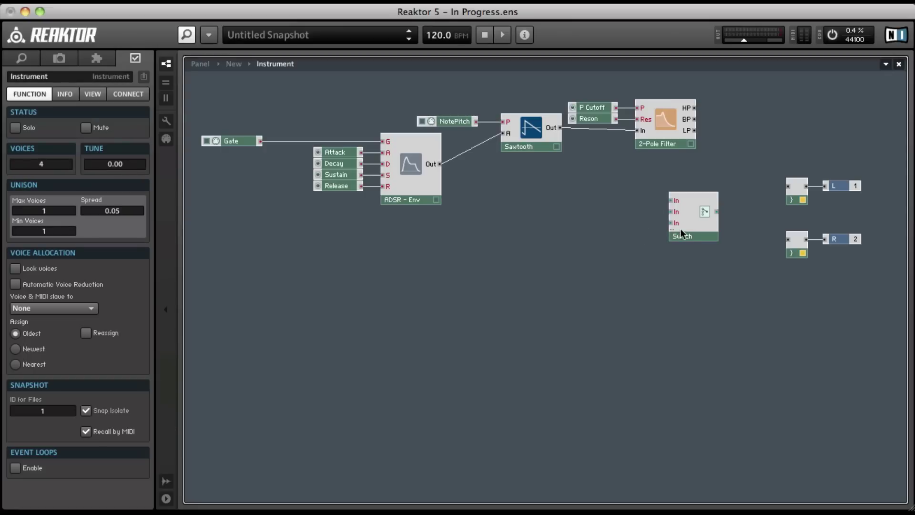
left_click_drag(688, 233, 728, 142)
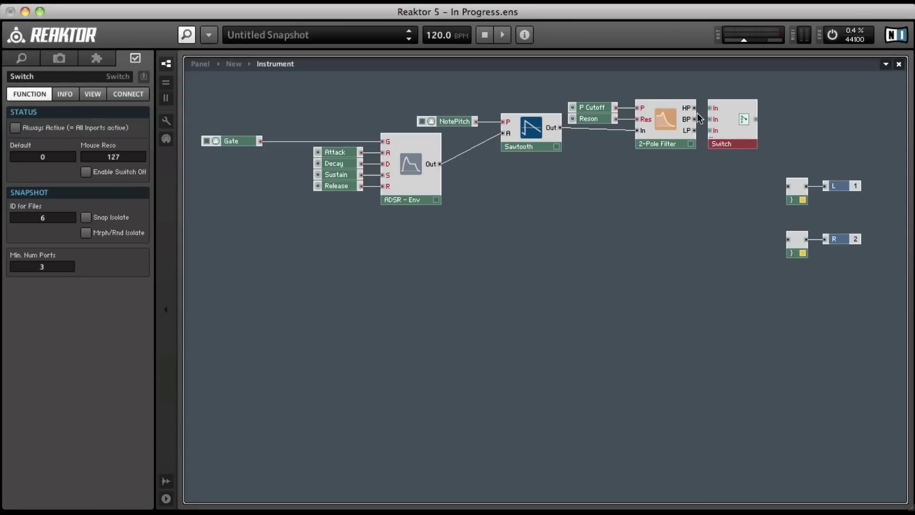
left_click_drag(668, 140, 667, 141)
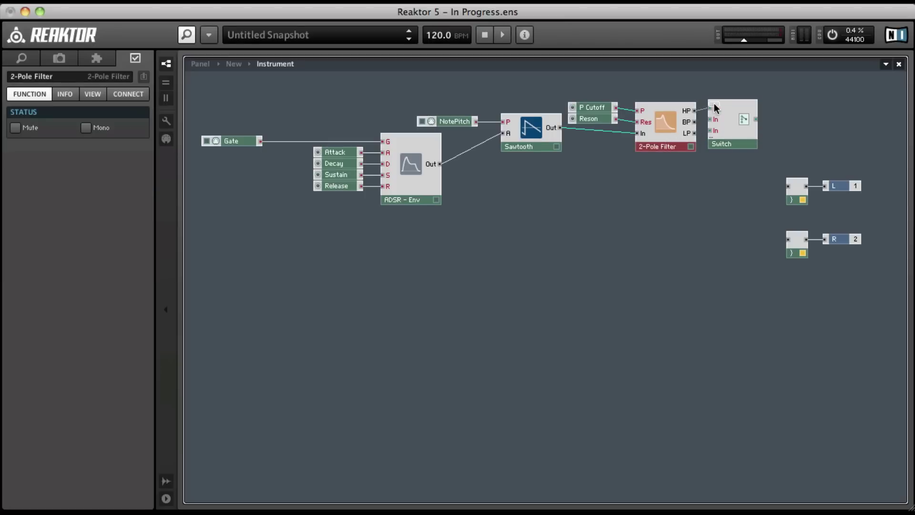
left_click_drag(693, 119, 728, 147)
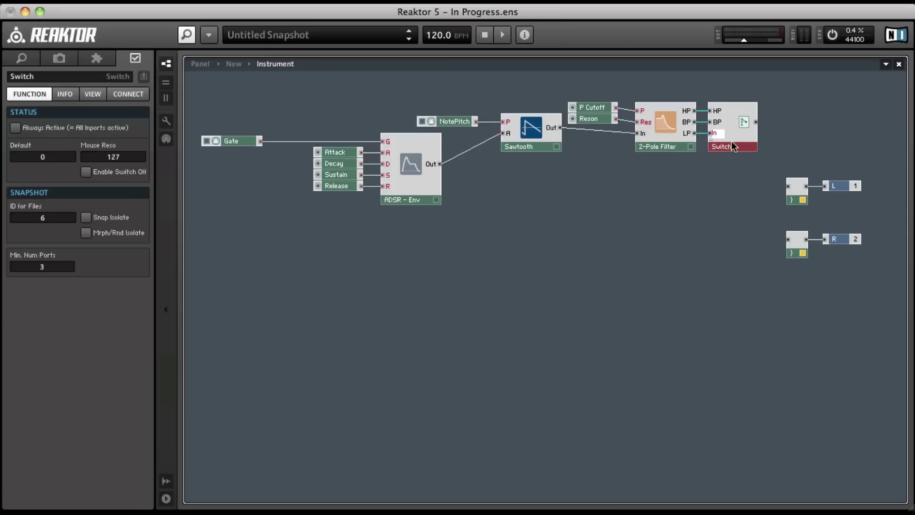
Step: Name the third Switch input LP, wire the Switch output to L and R, then go up
left_click(714, 162)
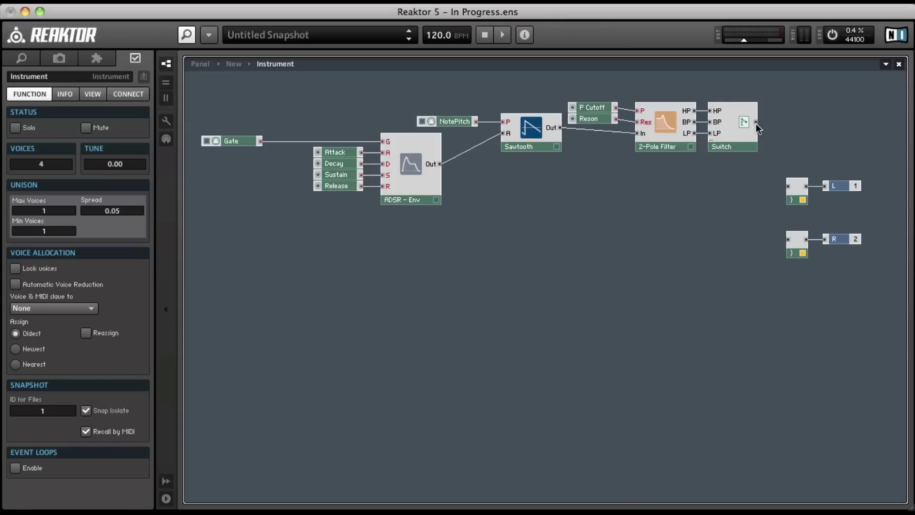
left_click_drag(756, 122, 790, 186)
left_click_drag(757, 123, 789, 239)
left_click(795, 241)
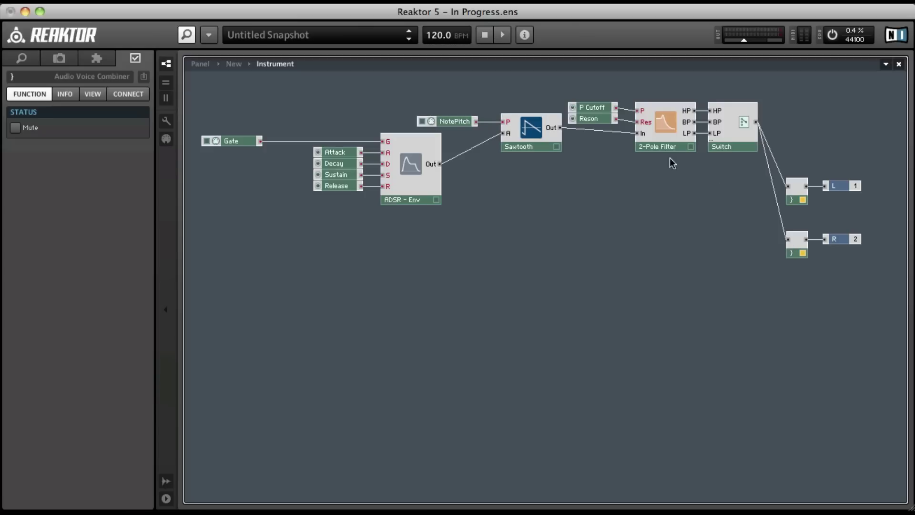
double_click(524, 263)
Step: In panel edit mode, line up the Reson, P Cutoff knobs and HP/BP/LP switch after Release
double_click(378, 239)
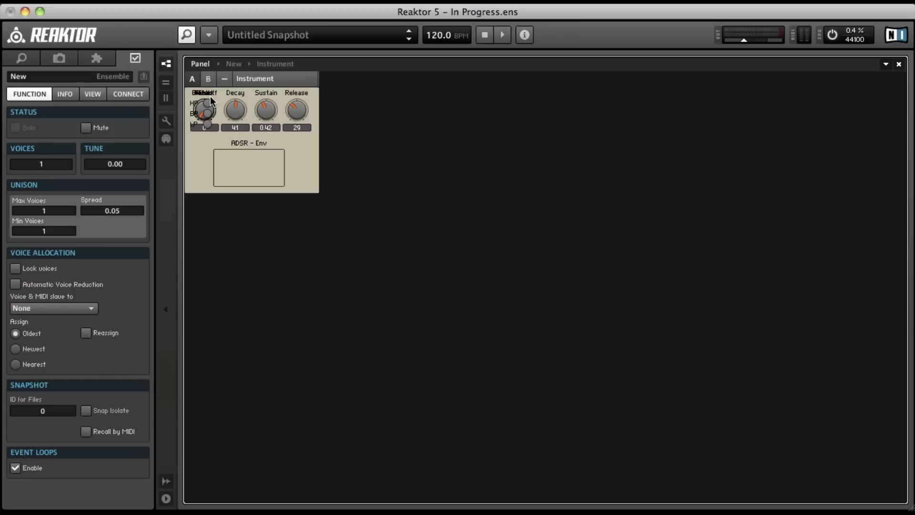
key("F6")
left_click_drag(204, 87, 378, 109)
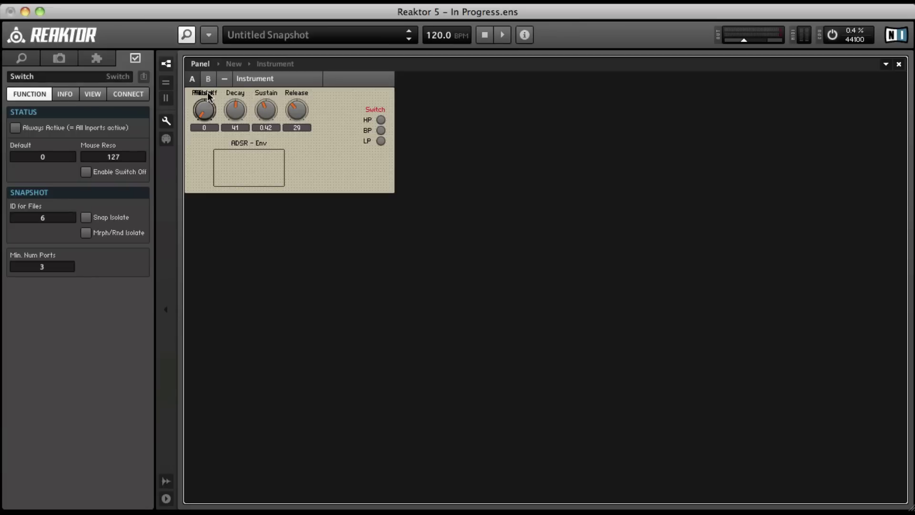
left_click_drag(209, 99, 344, 103)
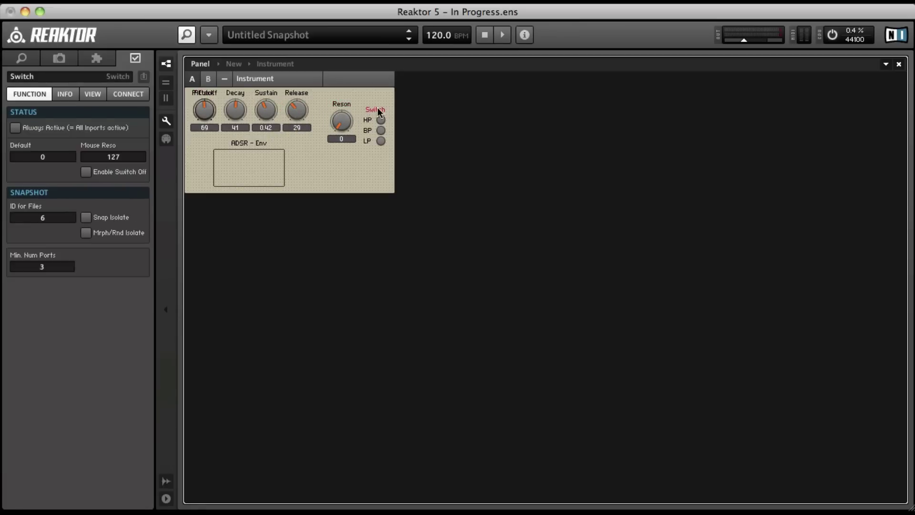
left_click_drag(379, 111, 409, 105)
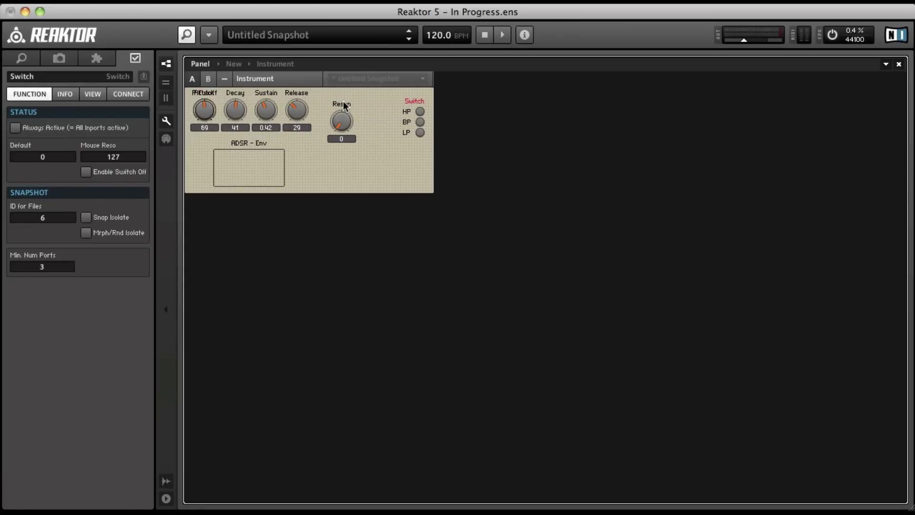
left_click_drag(344, 101, 380, 99)
left_click_drag(209, 90, 376, 99)
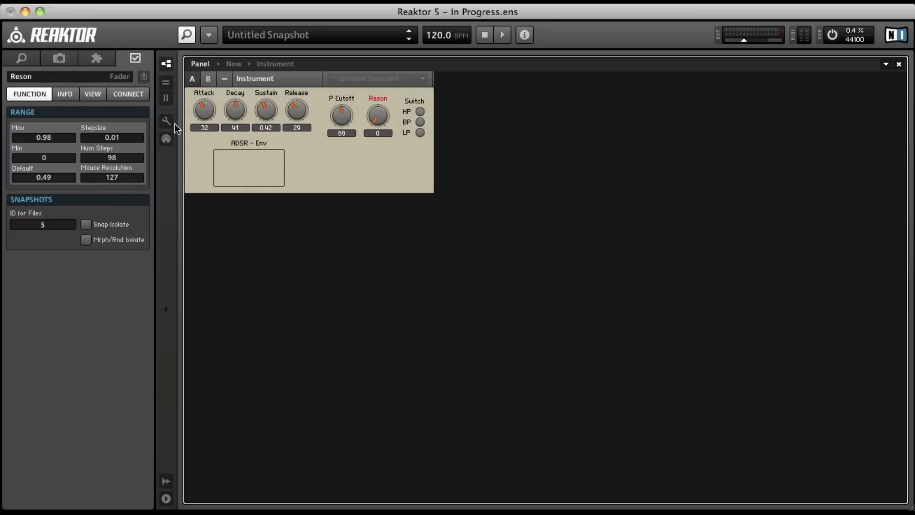
Step: Audition HP mode with Reson at 0.28, then switch to LP and set P Cutoff to 95
left_click(287, 152)
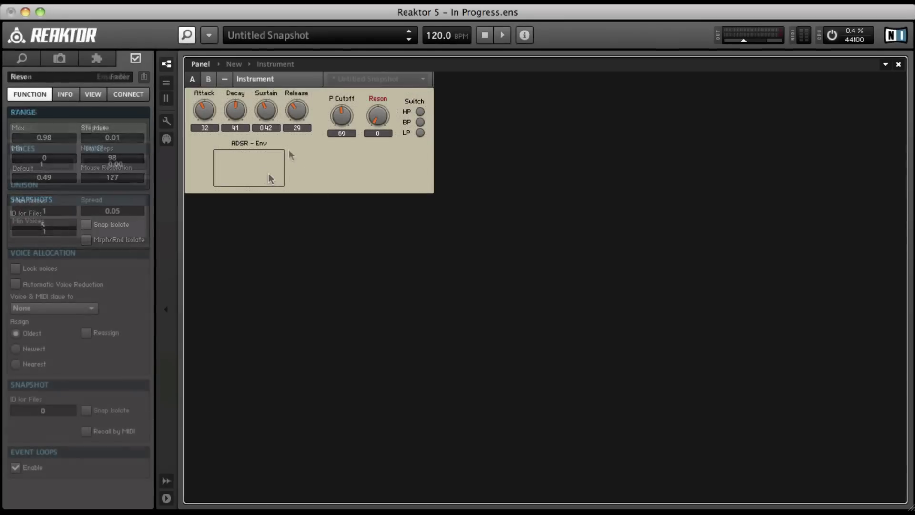
left_click(420, 112)
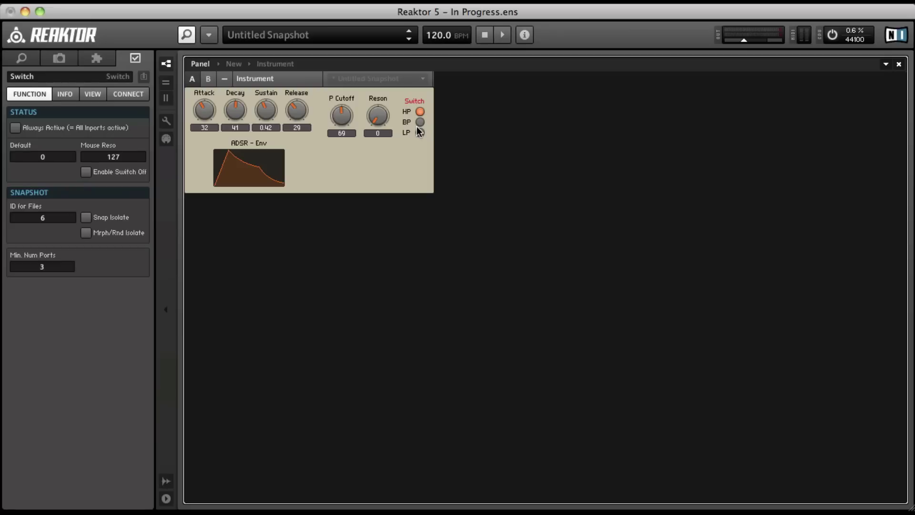
left_click_drag(379, 118, 350, 81)
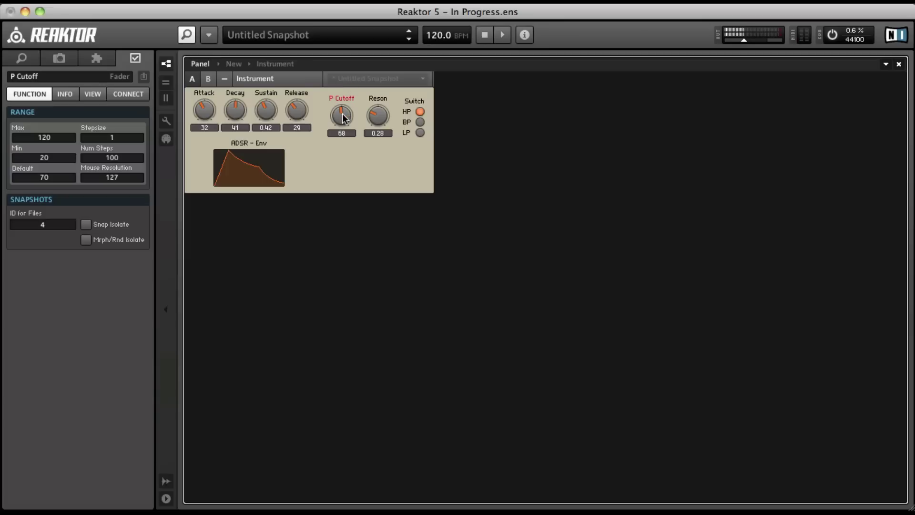
left_click(420, 133)
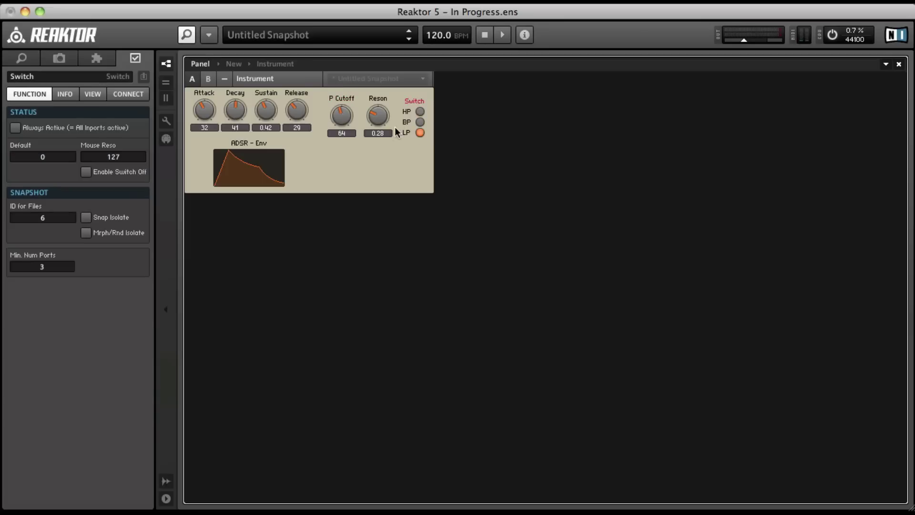
left_click(343, 119)
left_click_drag(342, 120, 346, 105)
Step: Inside the Instrument structure, enable the 2-Pole Filter's panel display in its VIEW settings
left_click(348, 150)
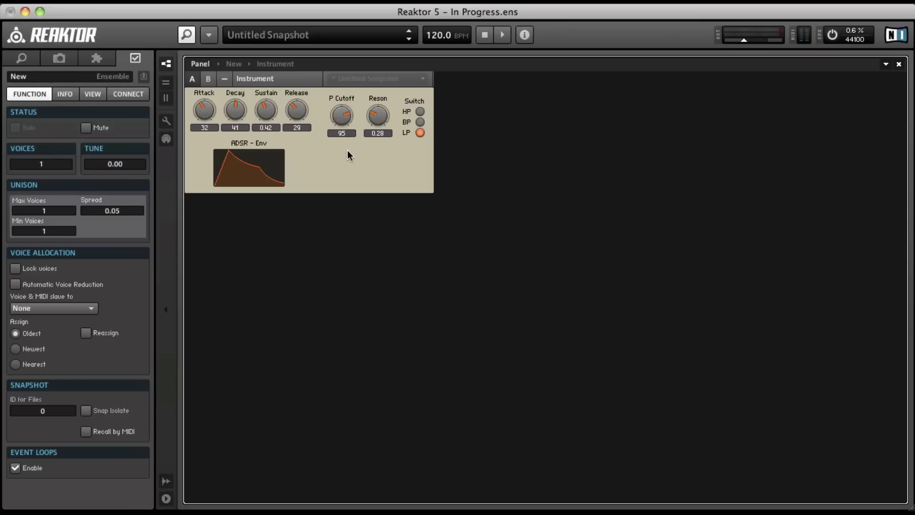
double_click(348, 150)
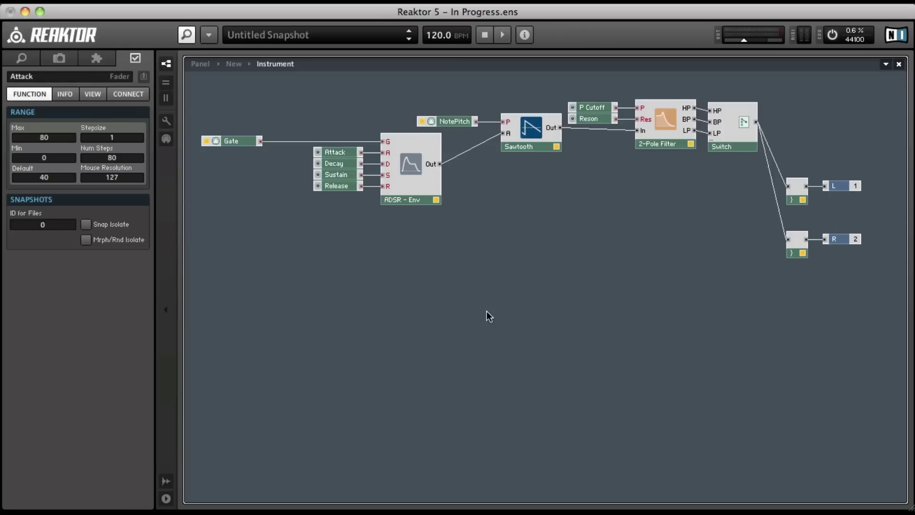
left_click(655, 145)
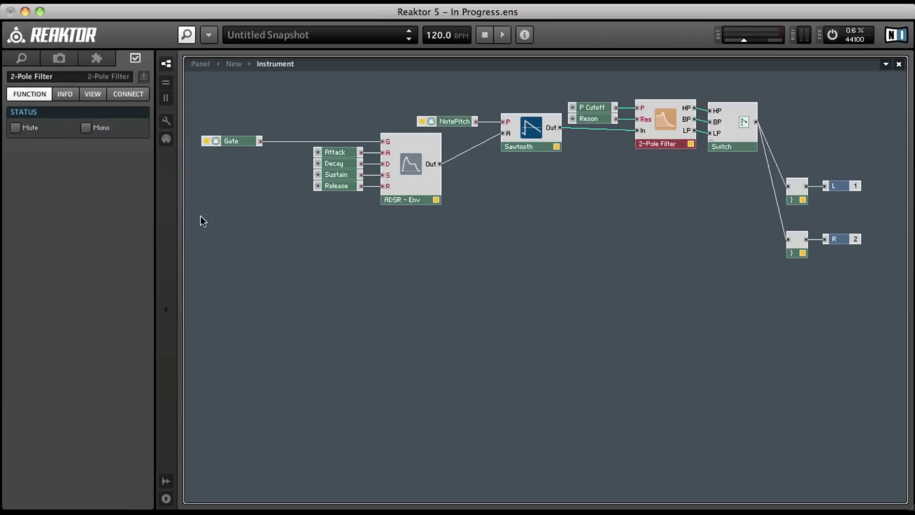
left_click(98, 93)
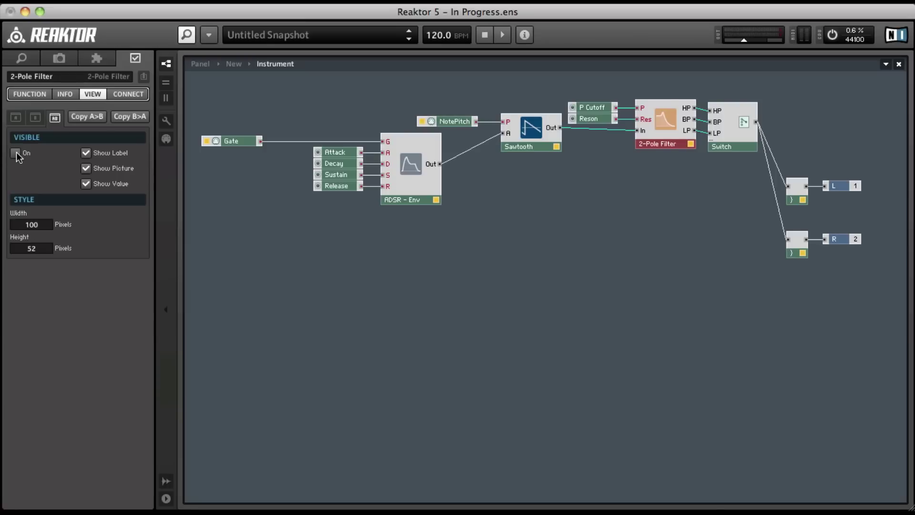
double_click(544, 291)
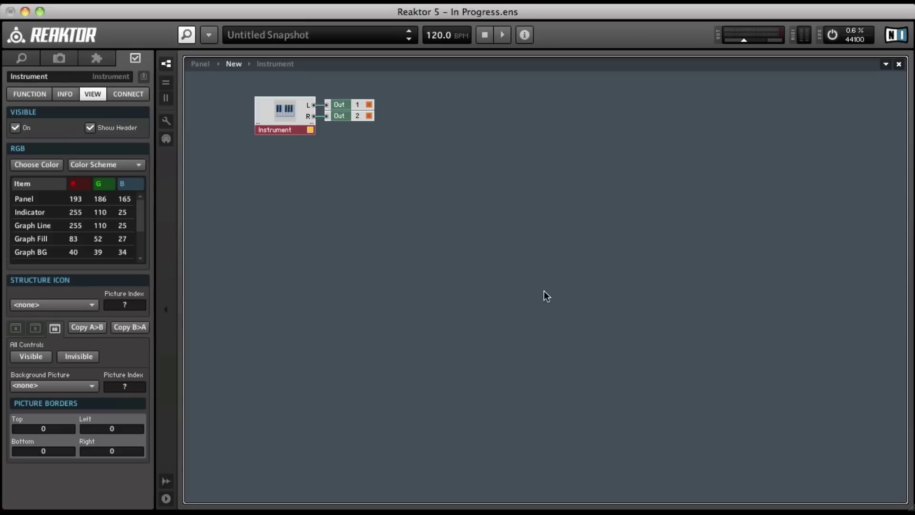
Step: Turn on panel editing and move the Attack knob off the filter display
double_click(411, 270)
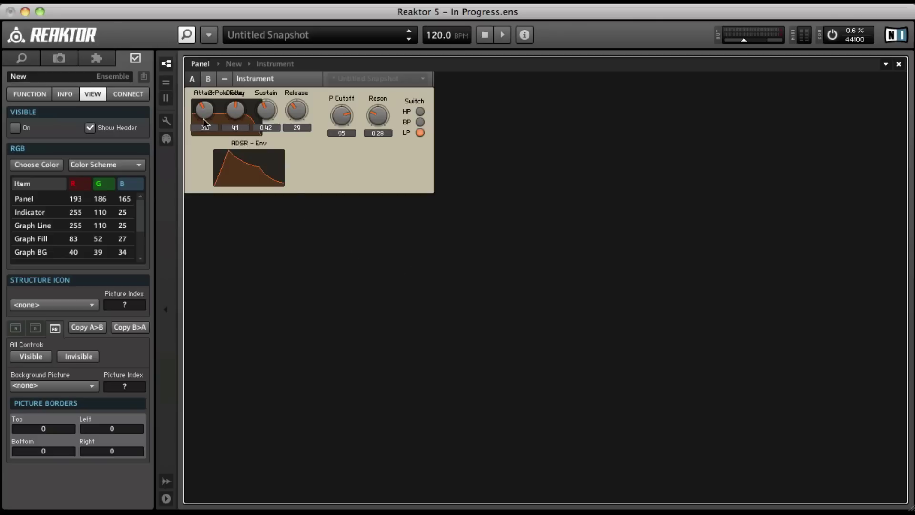
left_click(166, 120)
left_click(214, 109)
left_click_drag(213, 109, 289, 142)
Step: Place the 2-Pole Filter display below P Cutoff and Reson, return Attack to top-left, and select HP
left_click(202, 96)
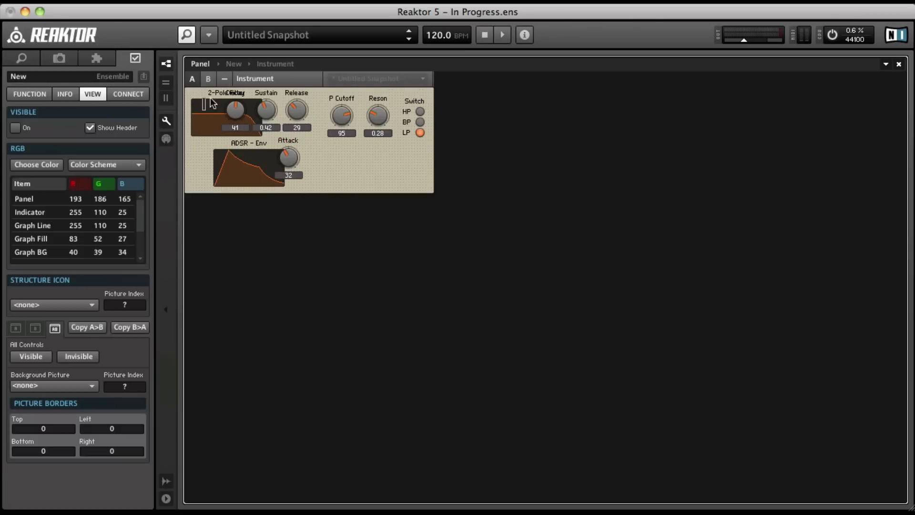
left_click_drag(212, 104, 385, 151)
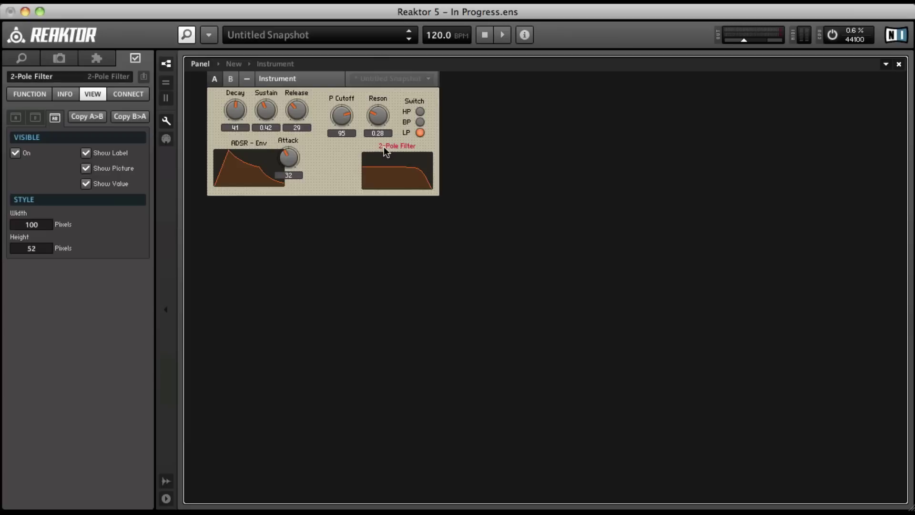
left_click_drag(293, 139, 210, 87)
left_click_drag(387, 148, 373, 157)
left_click(422, 114)
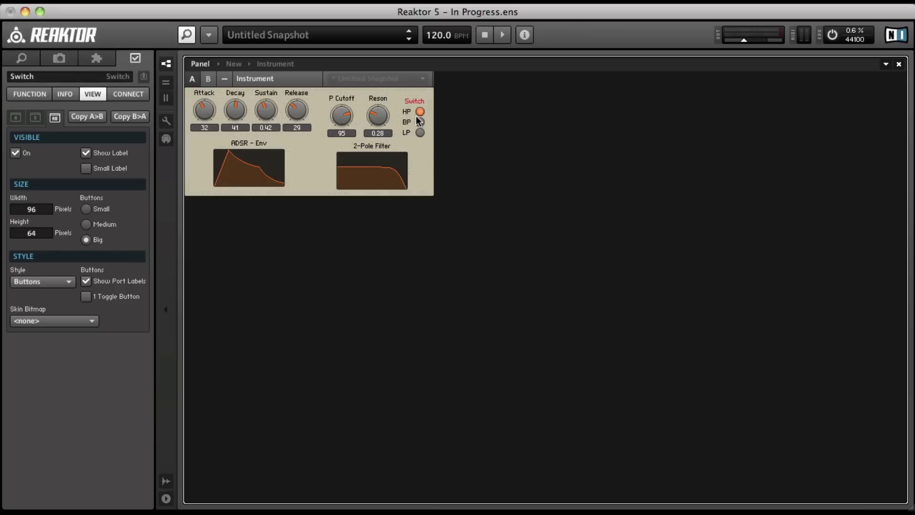
Step: Sweep P Cutoff and Reson while watching the filter curve, finishing at Cutoff 60 and Reson 0.98
left_click_drag(343, 118, 383, 88)
mouse_move(341, 116)
left_mouse_down()
mouse_move(335, 138)
mouse_move(341, 130)
left_mouse_up()
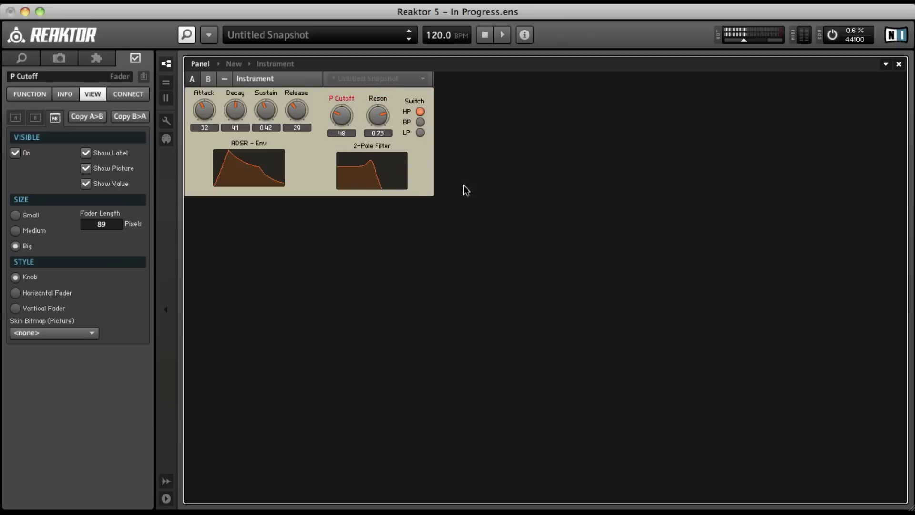
left_click_drag(333, 114, 388, 62)
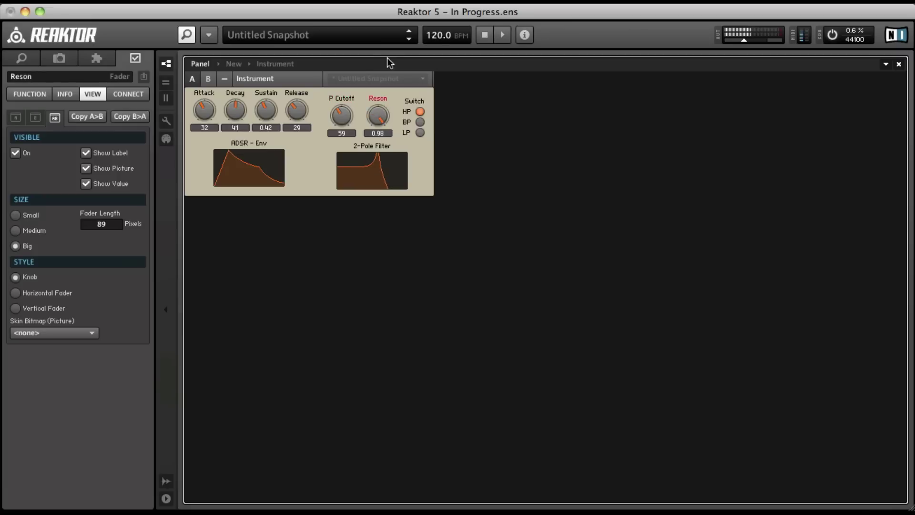
mouse_move(336, 123)
left_mouse_down()
mouse_move(348, 90)
mouse_move(344, 118)
left_mouse_up()
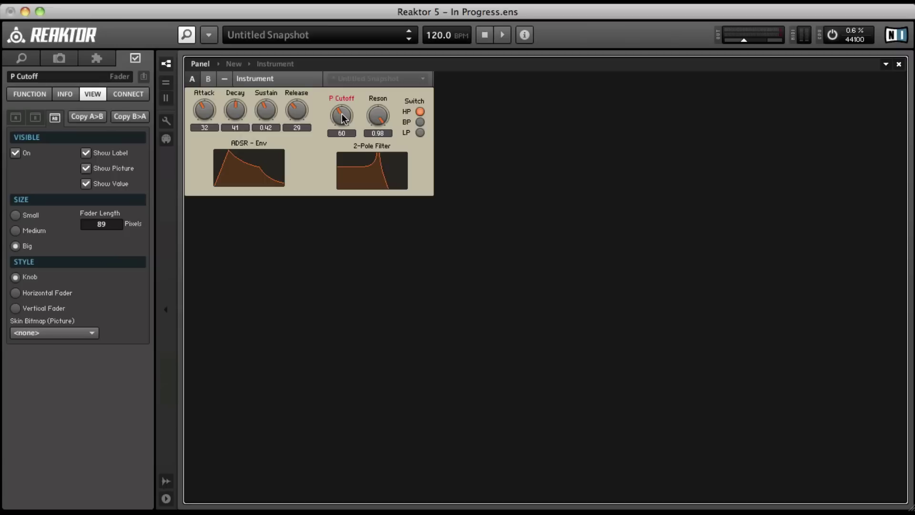